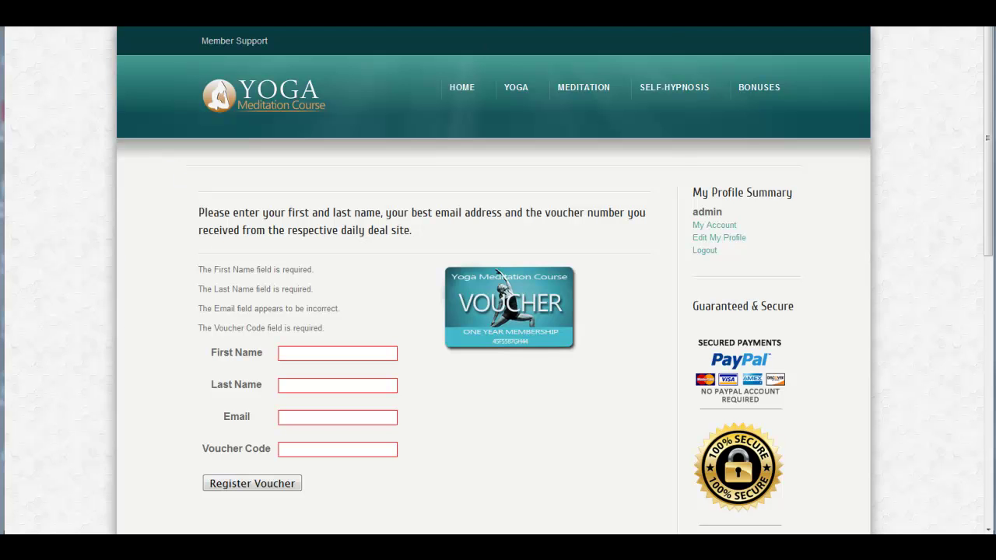
- Reload the voucher registration page, resending its form data, and submit the voucher form with all fields empty
key("F5")
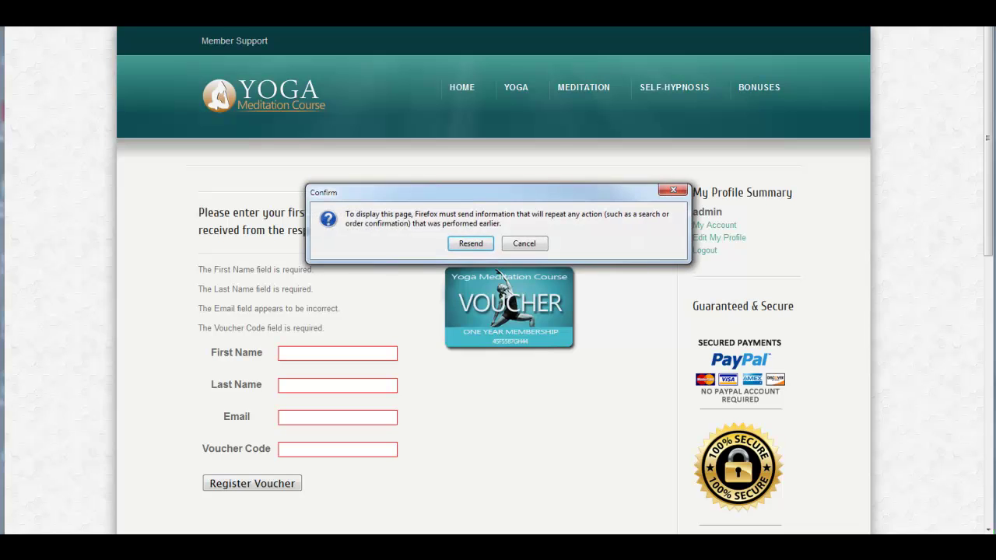
left_click(469, 245)
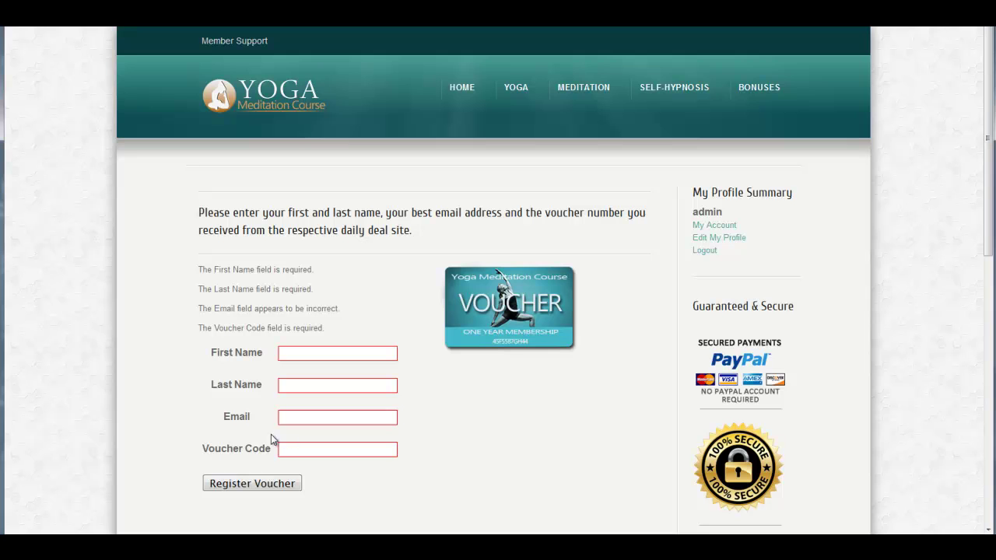
left_click(285, 482)
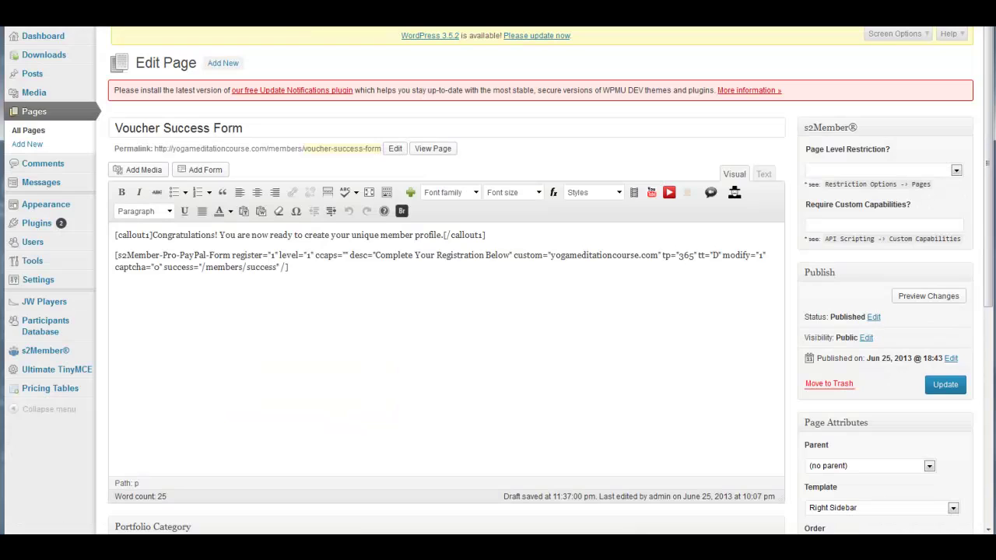
- Open the Participants Database settings and review the Signup Form Settings, including the thanks page, notification email and duplicate record options
mouse_move(32, 325)
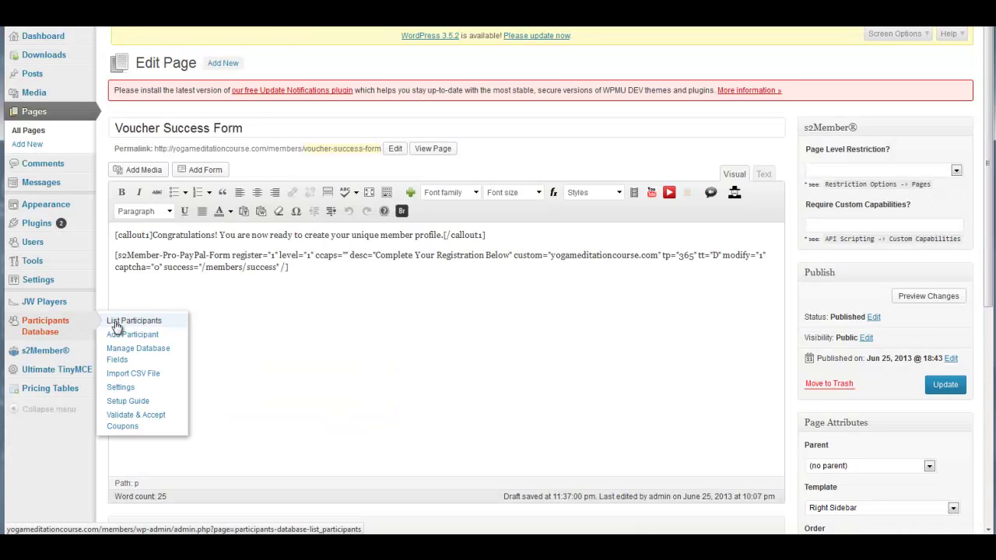
left_click(121, 389)
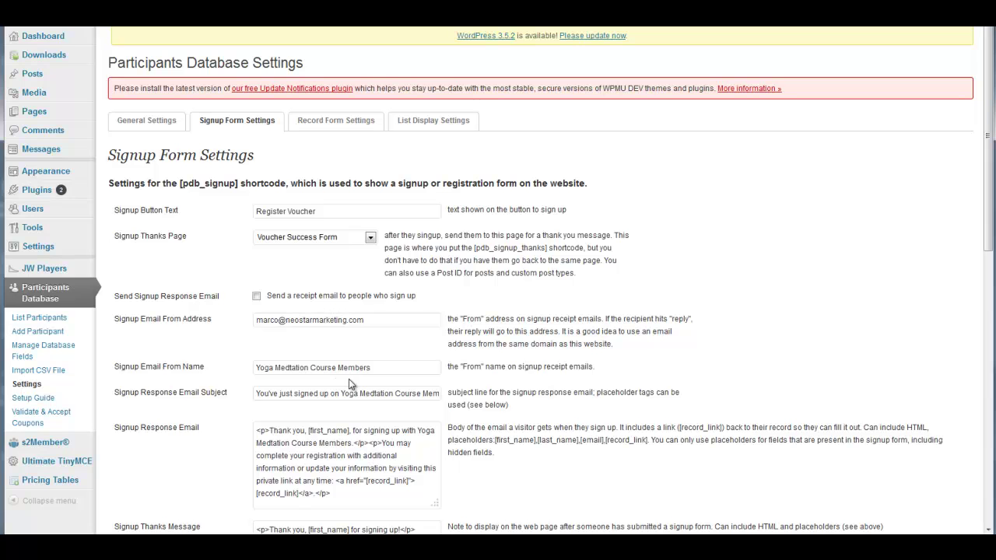
scroll(348, 379, "down", 5)
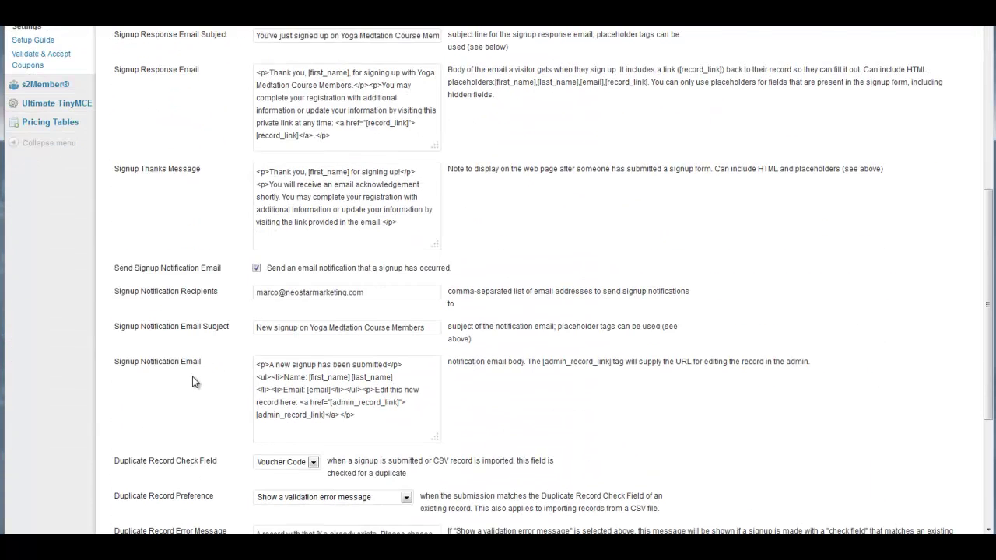
scroll(195, 381, "down", 1)
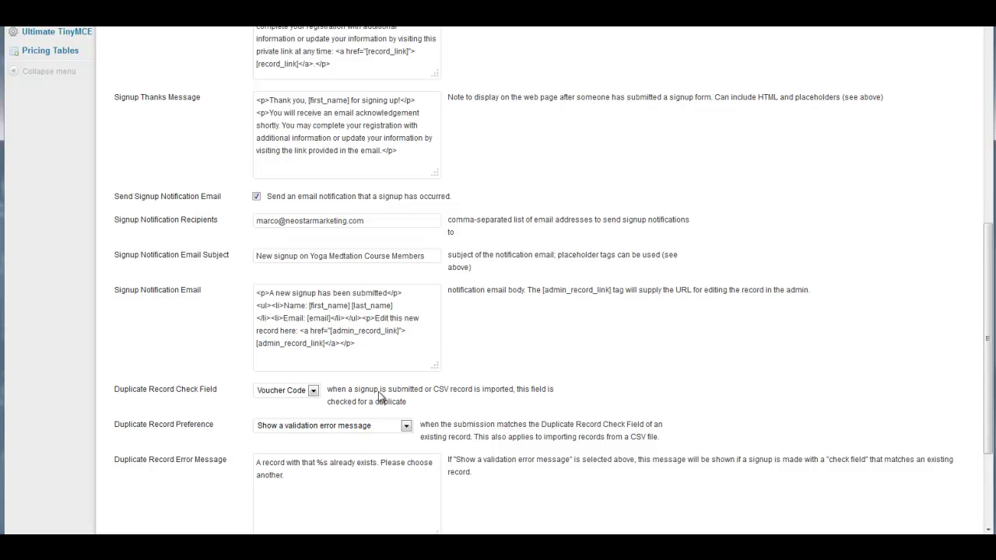
scroll(433, 396, "down", 1)
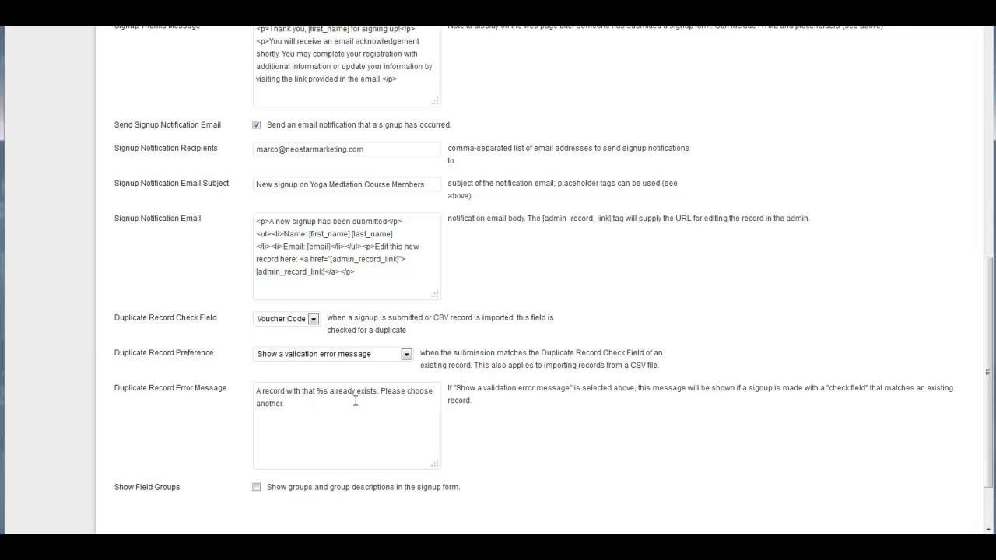
scroll(363, 402, "up", 4)
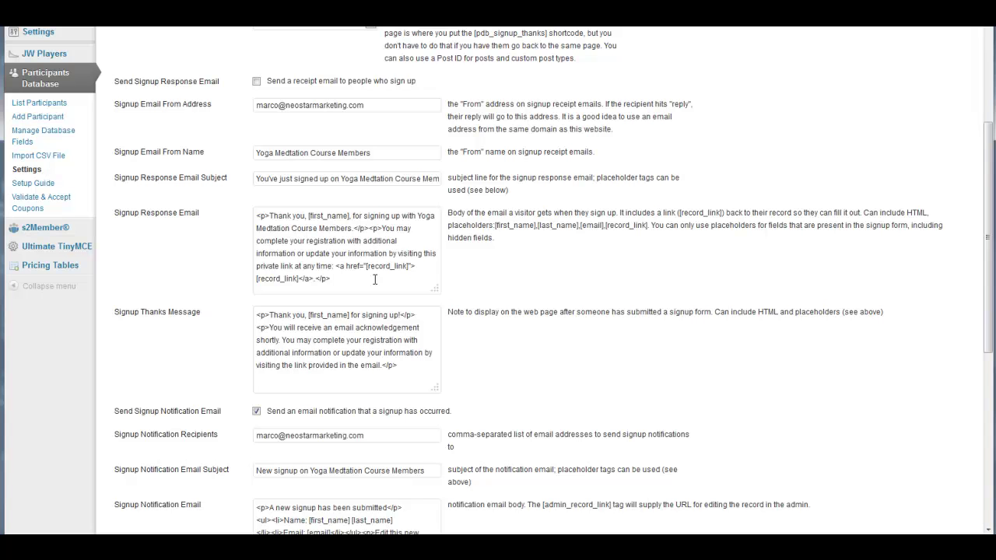
scroll(374, 280, "up", 3)
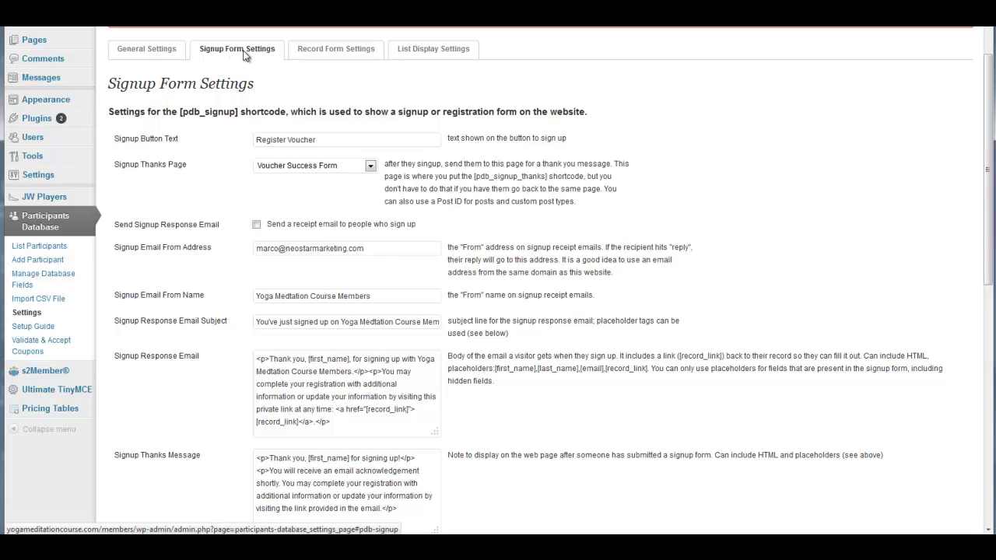
scroll(203, 327, "down", 1)
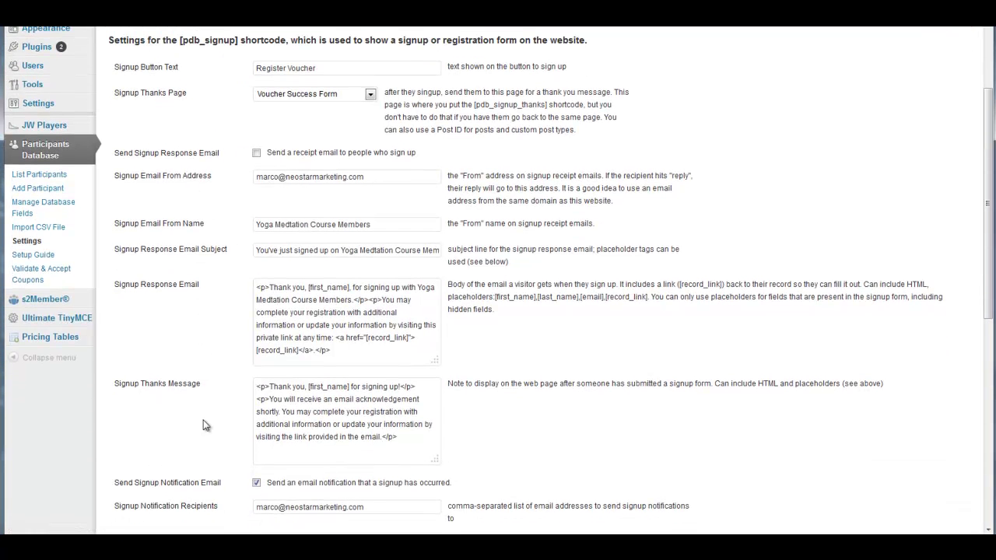
scroll(241, 410, "up", 1)
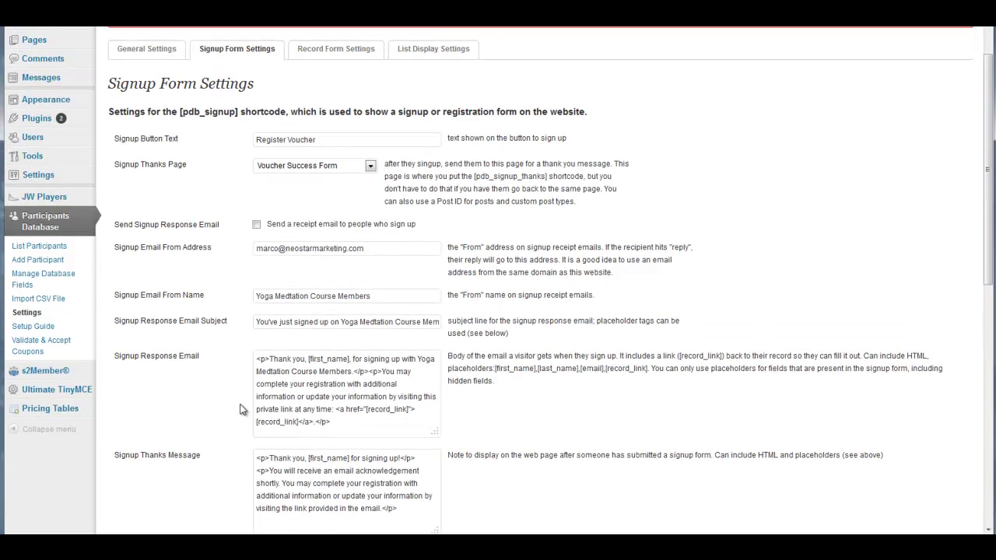
- Review the Validate & Accept Coupons plugin settings, and return to the Participants Database settings
left_click(39, 349)
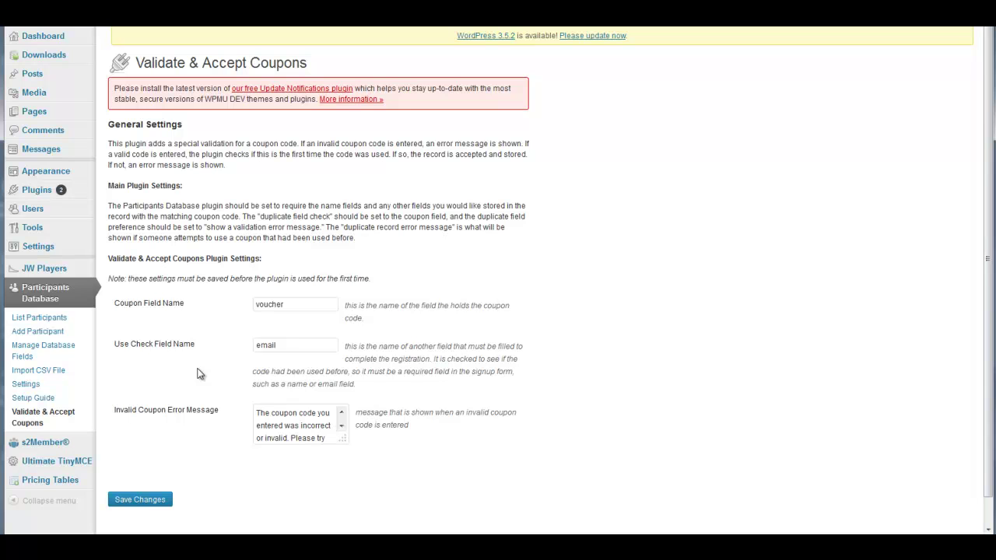
left_click(26, 384)
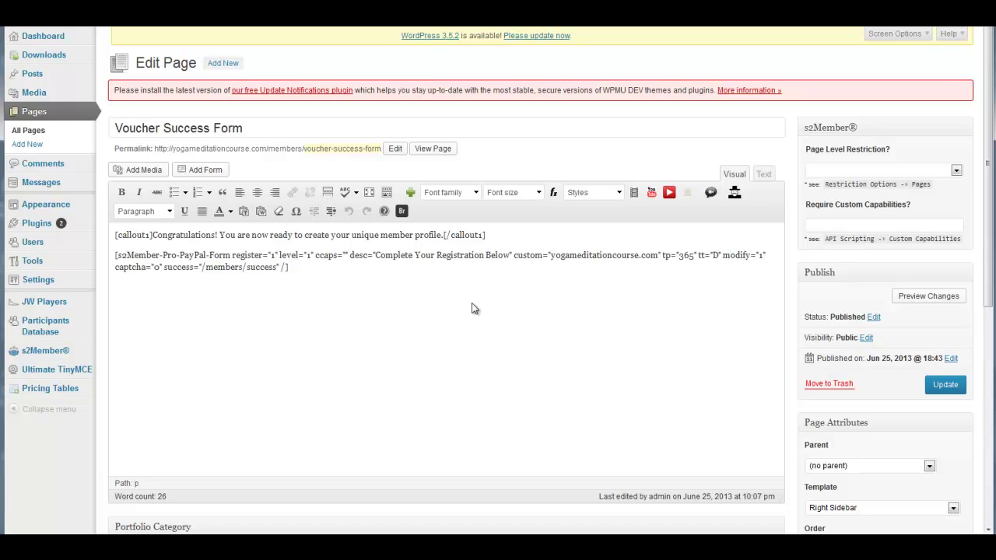
- View the published Voucher Success Form page and examine its Create Profile registration form down to the submit area
left_click(429, 152)
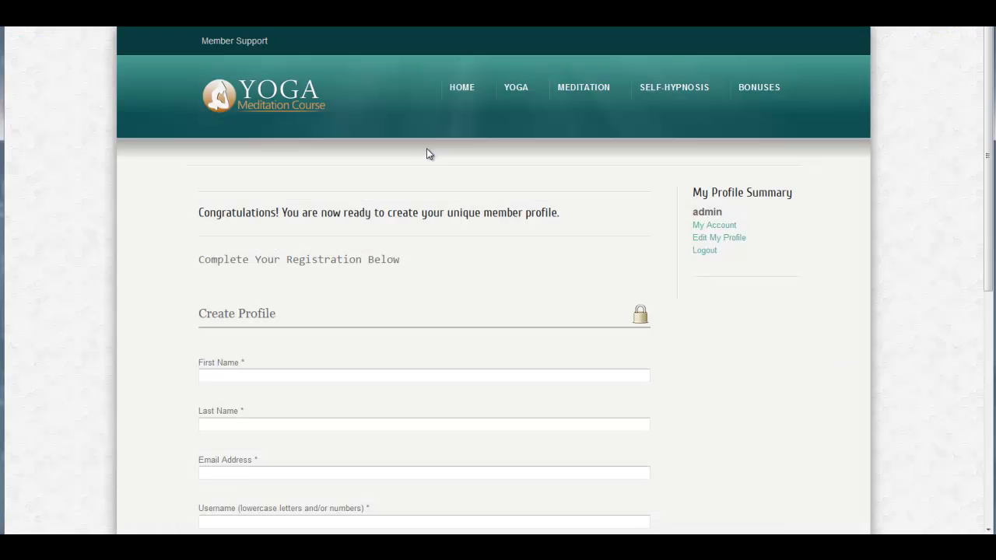
scroll(765, 297, "down", 2)
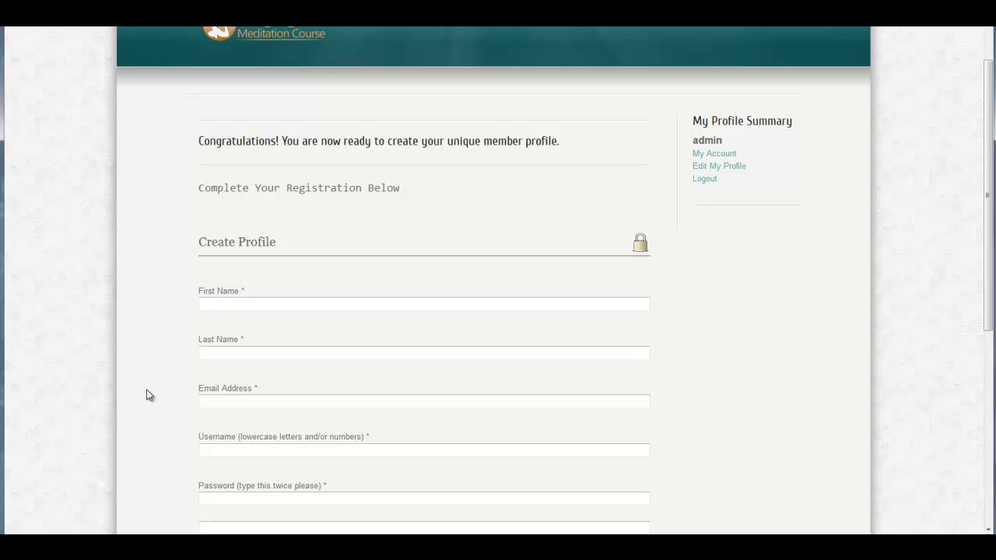
scroll(154, 382, "down", 4)
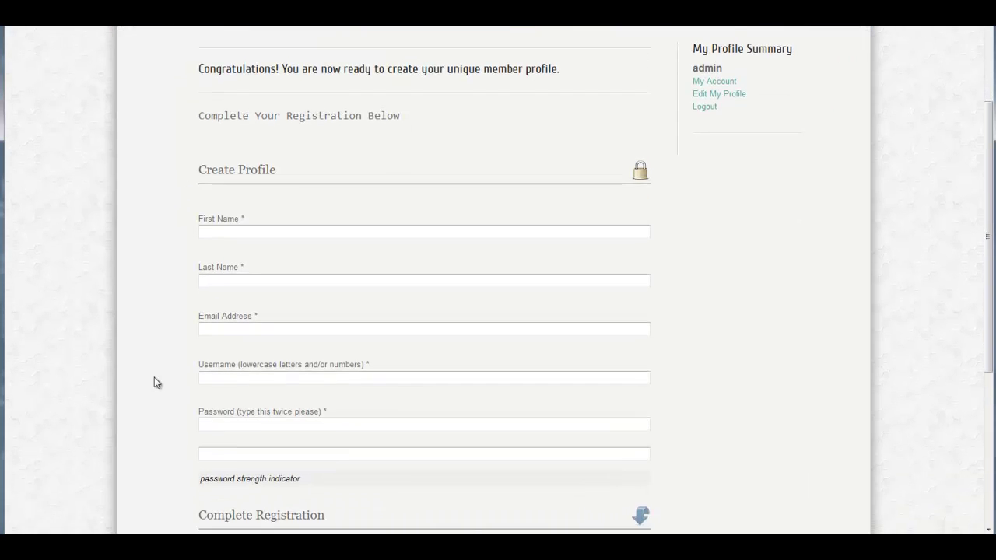
scroll(154, 382, "up", 2)
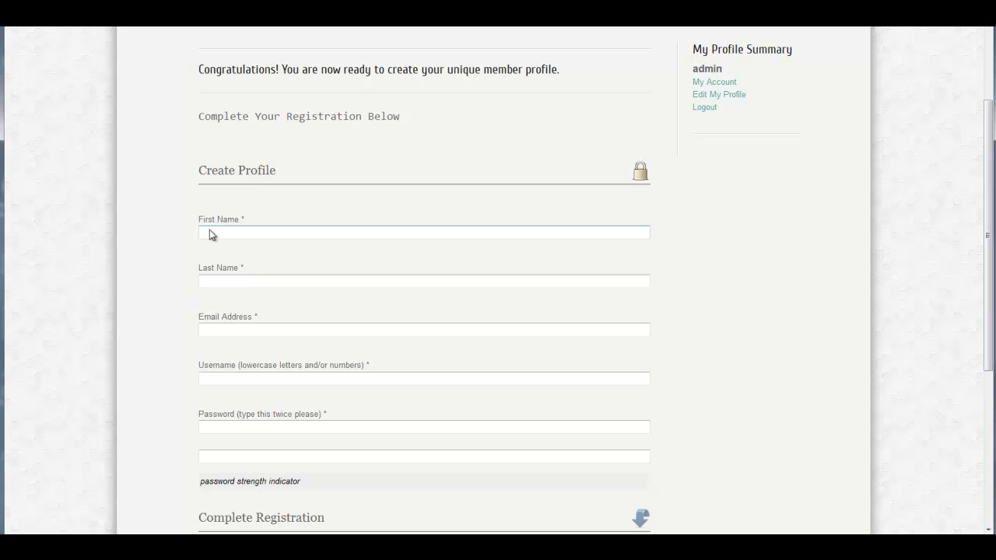
left_click(505, 231)
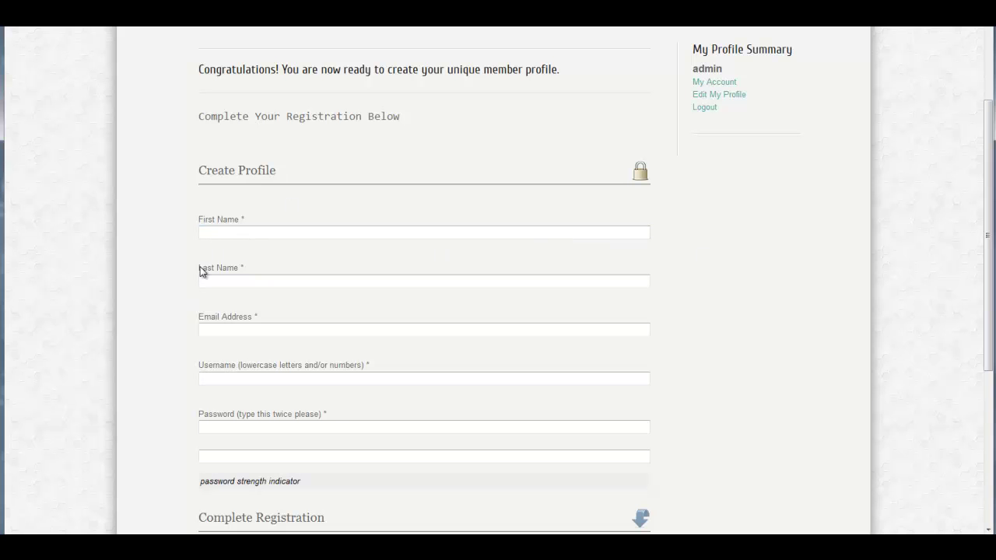
scroll(285, 356, "down", 4)
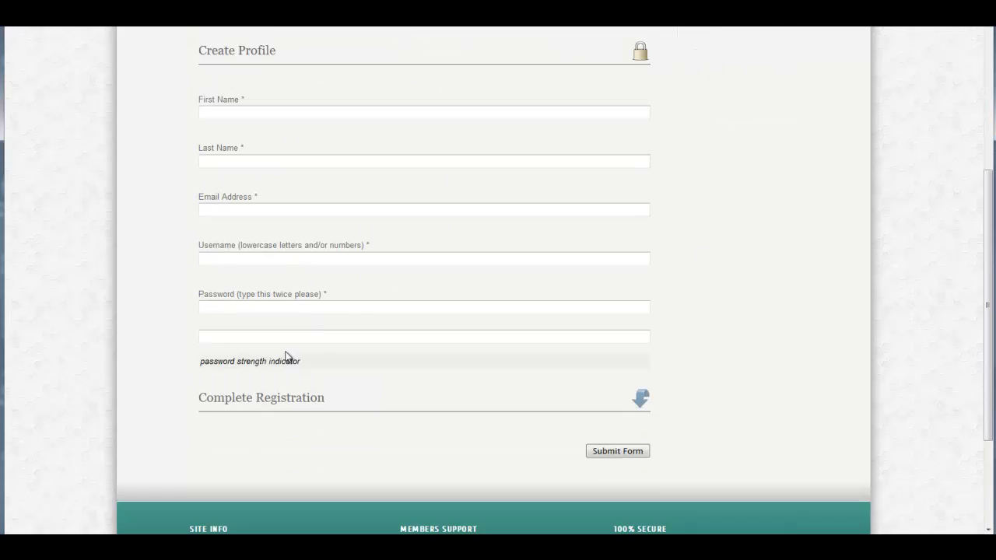
scroll(226, 364, "up", 4)
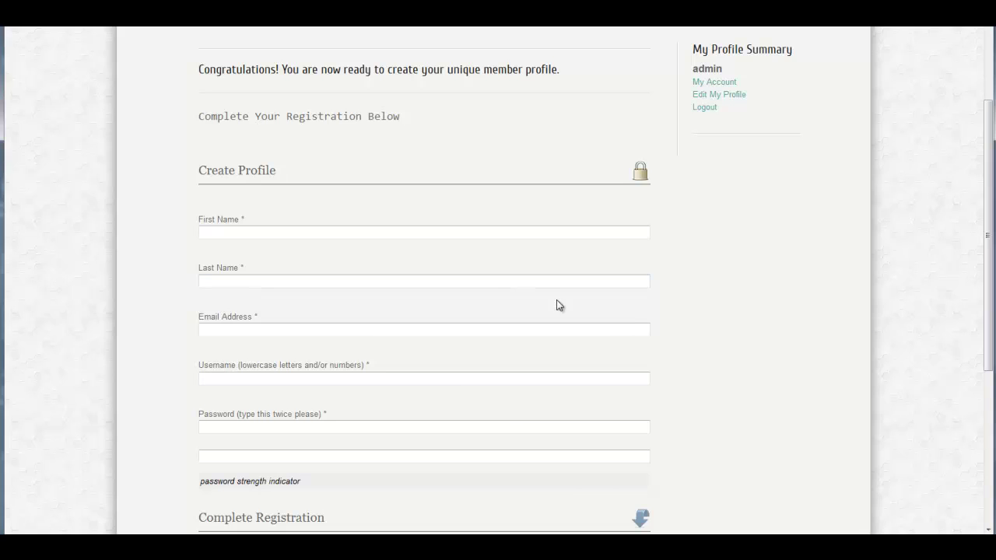
scroll(556, 300, "down", 2)
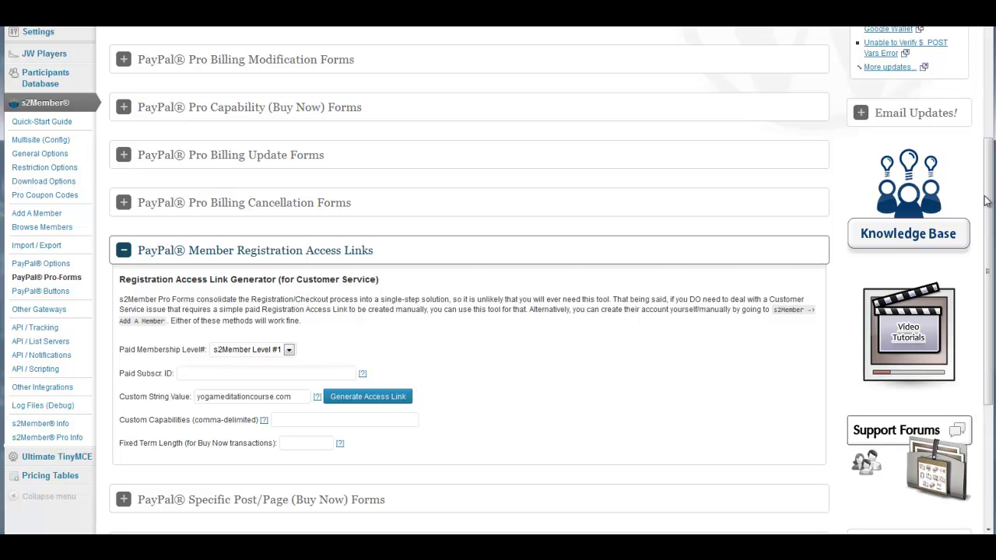
- Examine the PayPal Member Registration Access Links generator among the s2Member PayPal Pro-Forms sections
left_click_drag(986, 200, 989, 316)
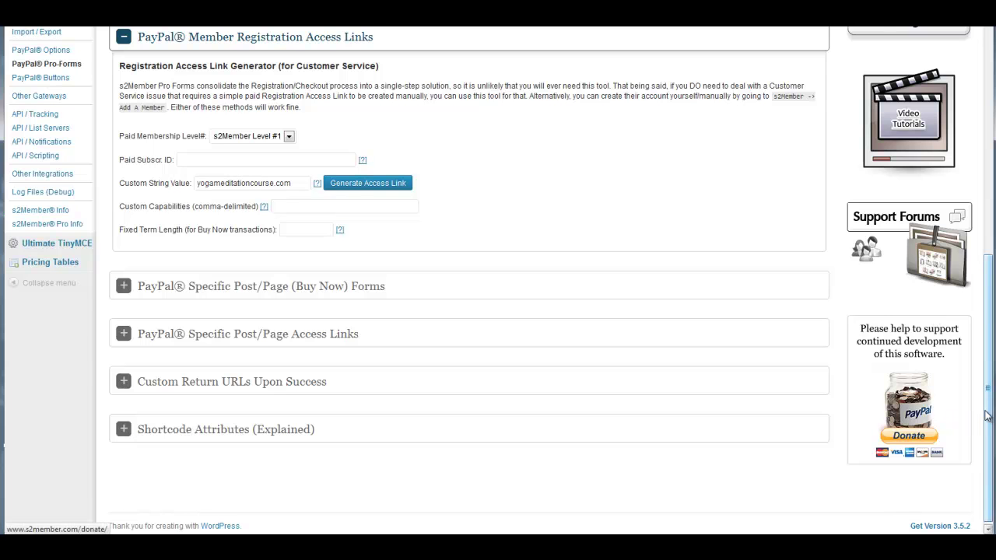
left_click_drag(989, 416, 989, 185)
scroll(640, 355, "down", 3)
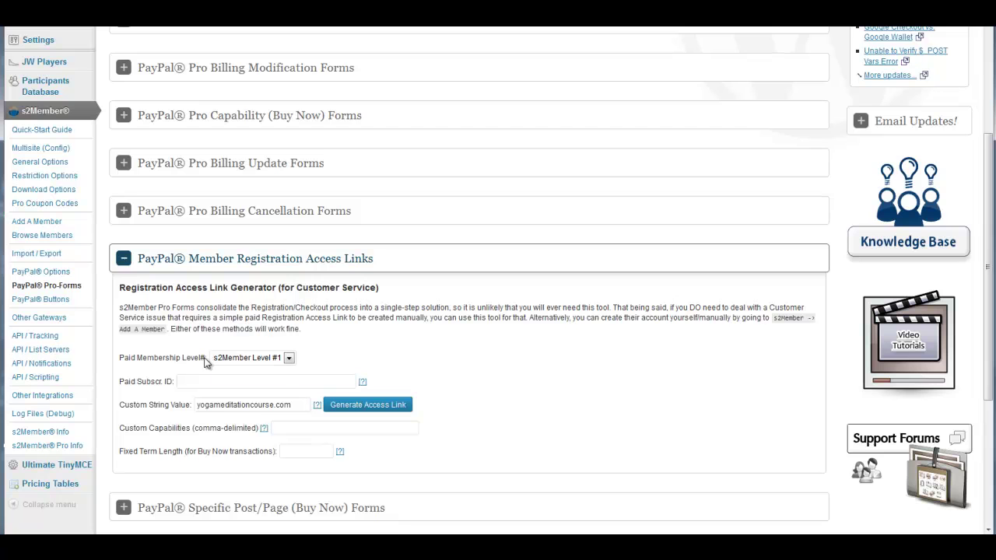
scroll(213, 311, "down", 1)
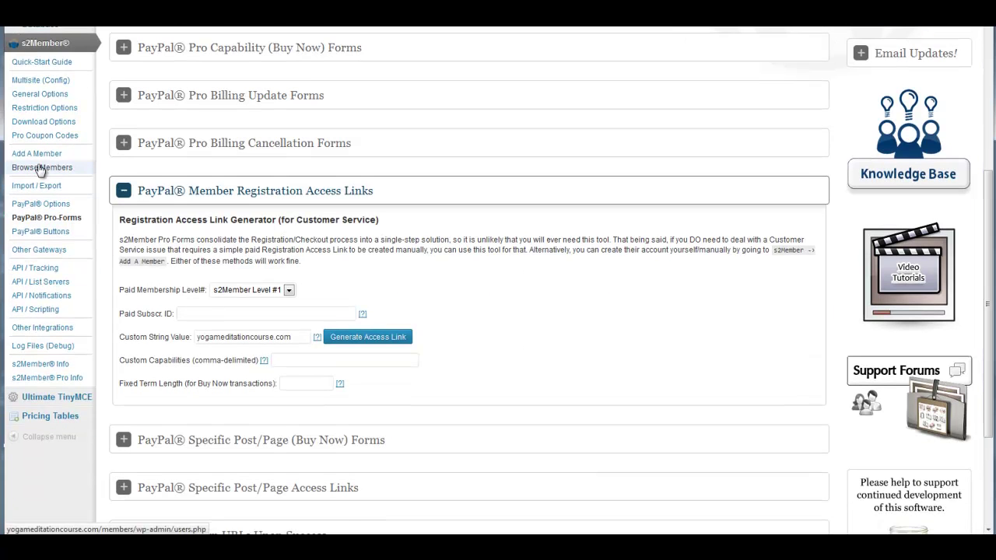
scroll(217, 271, "up", 1)
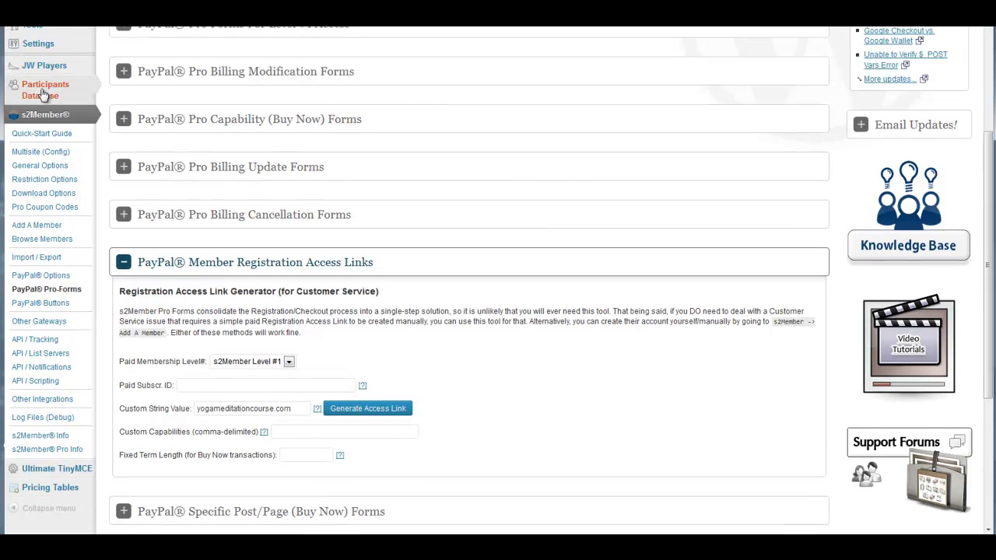
- Open the Validate & Accept Coupons settings and enlarge the Invalid Coupon Error Message box to show its full text
mouse_move(45, 94)
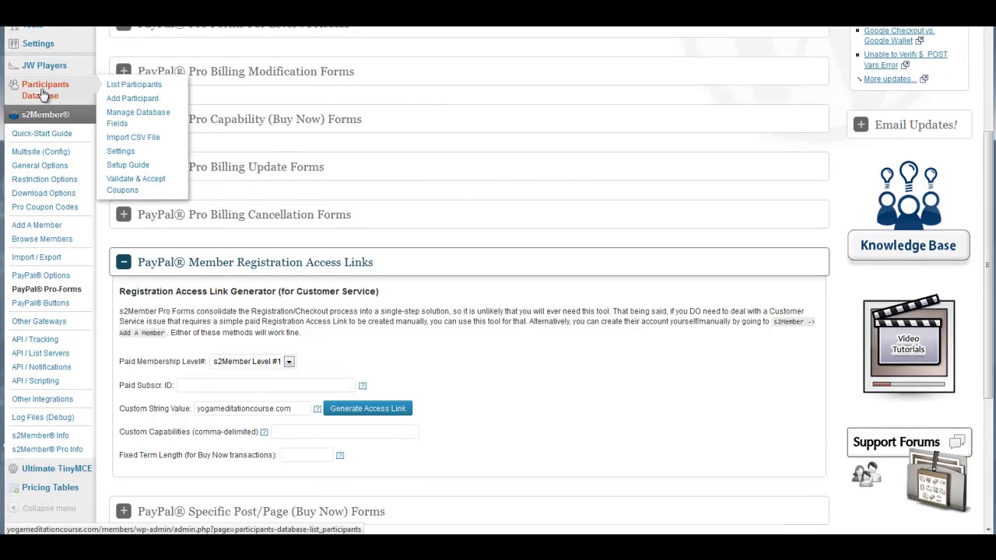
left_click(132, 190)
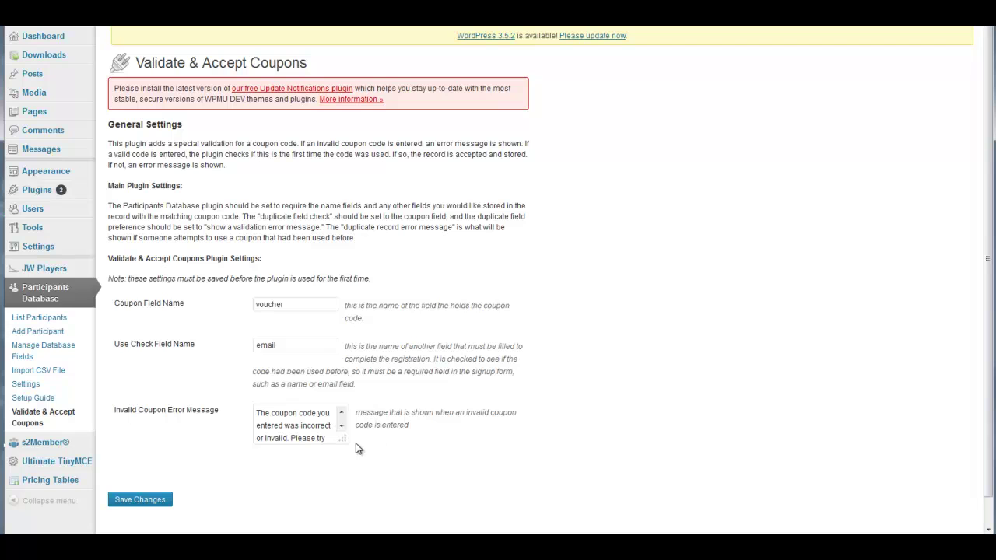
left_click_drag(345, 440, 381, 484)
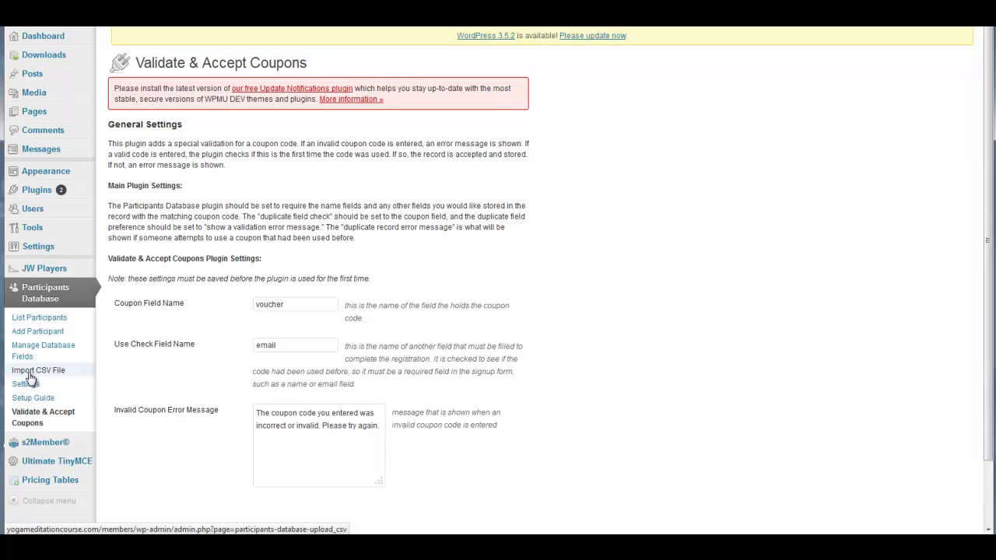
- Look at the Participants Database CSV import page, and open the participant list to inspect the stored voucher records
left_click(30, 373)
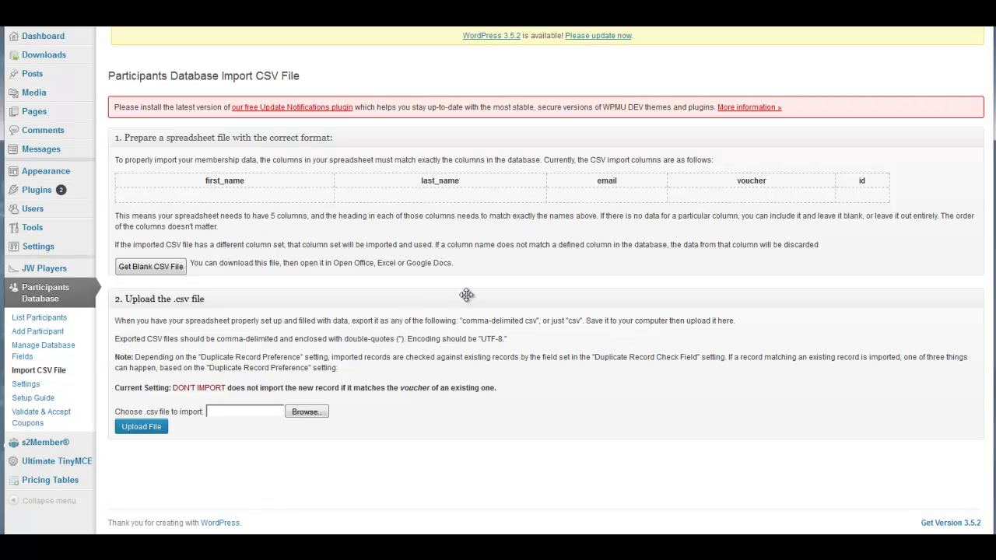
left_click(33, 320)
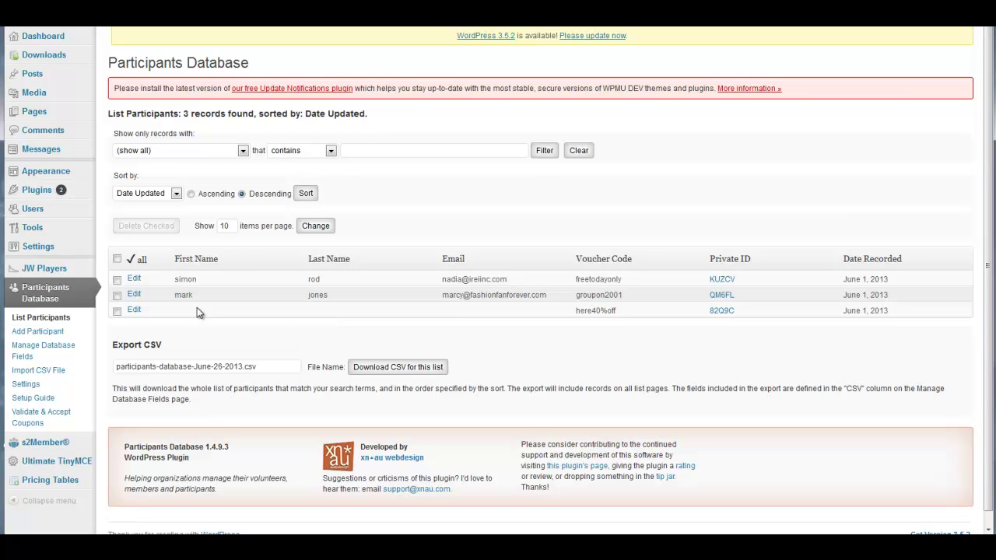
scroll(197, 355, "down", 1)
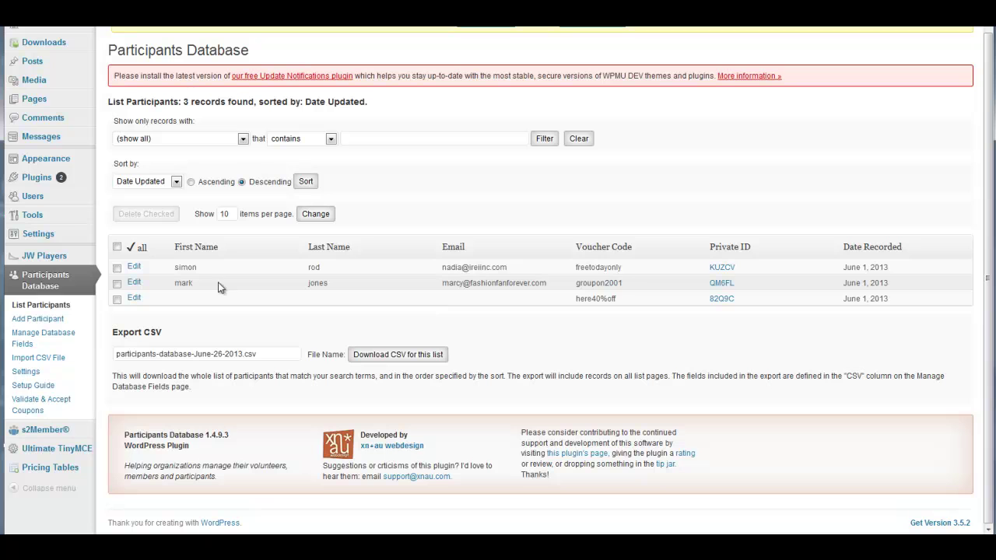
- Return to the live voucher success page and look over the Create Profile fields again
mouse_move(59, 242)
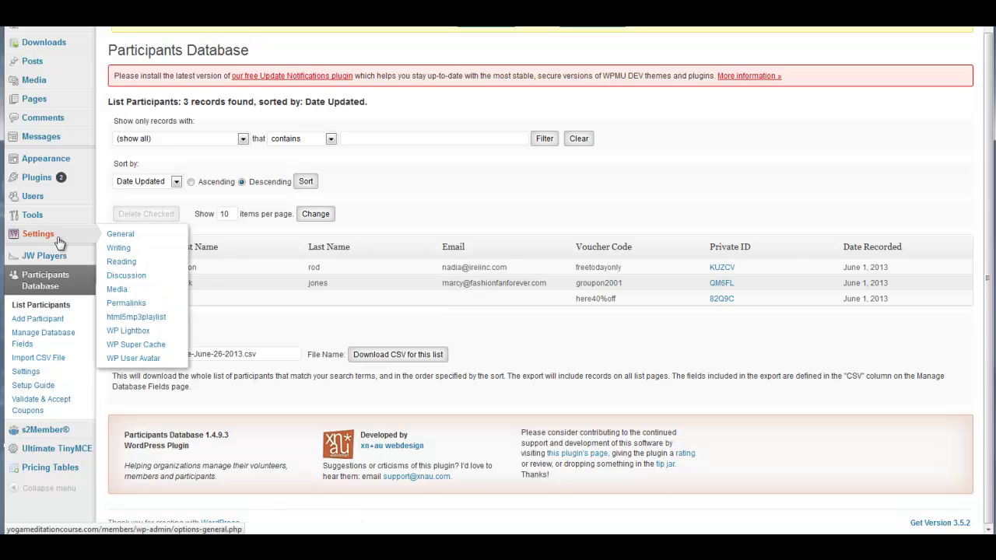
mouse_move(86, 257)
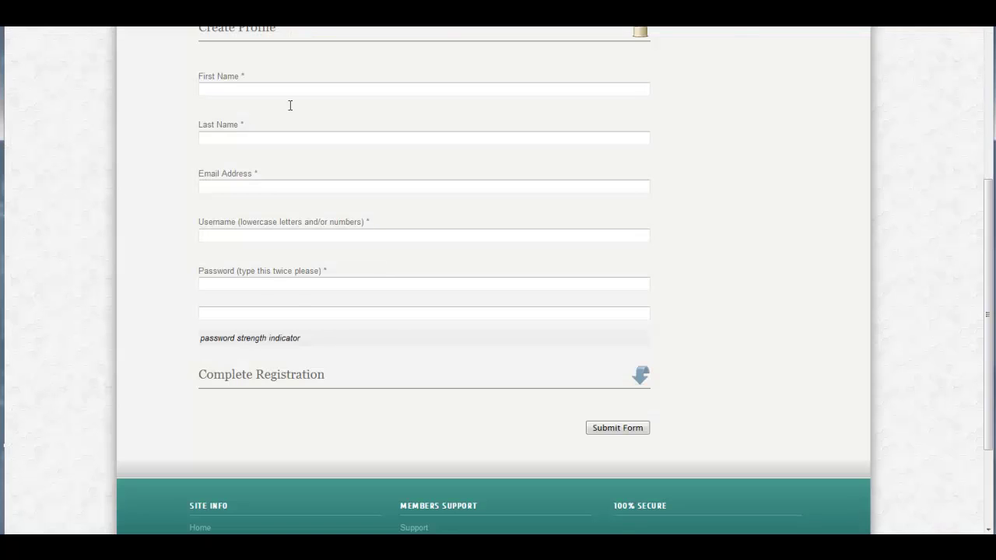
scroll(396, 318, "up", 5)
scroll(401, 384, "down", 2)
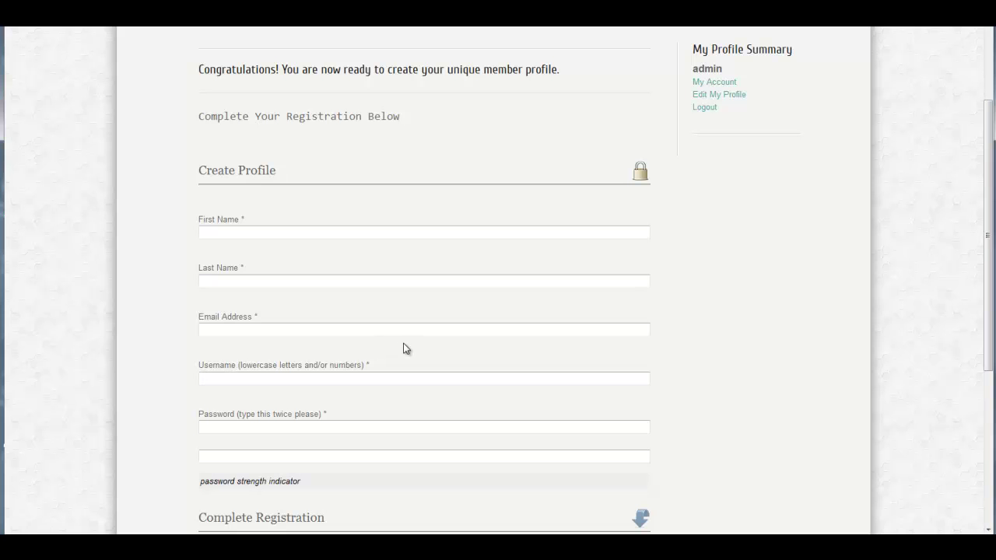
- Go back from the Create Profile form to the voucher registration page and review its name, email and voucher code fields
scroll(403, 343, "down", 2)
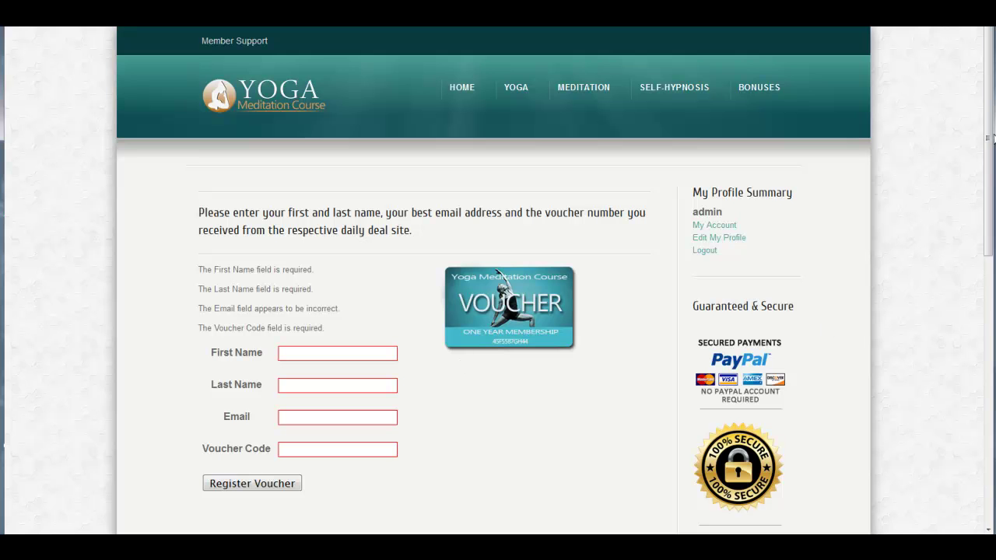
left_click_drag(990, 137, 973, 173)
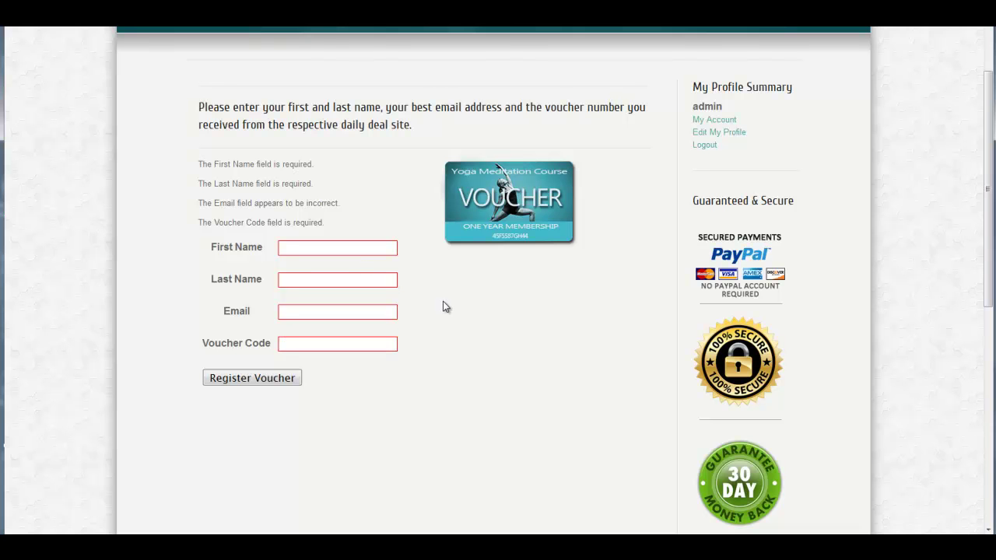
scroll(498, 362, "up", 3)
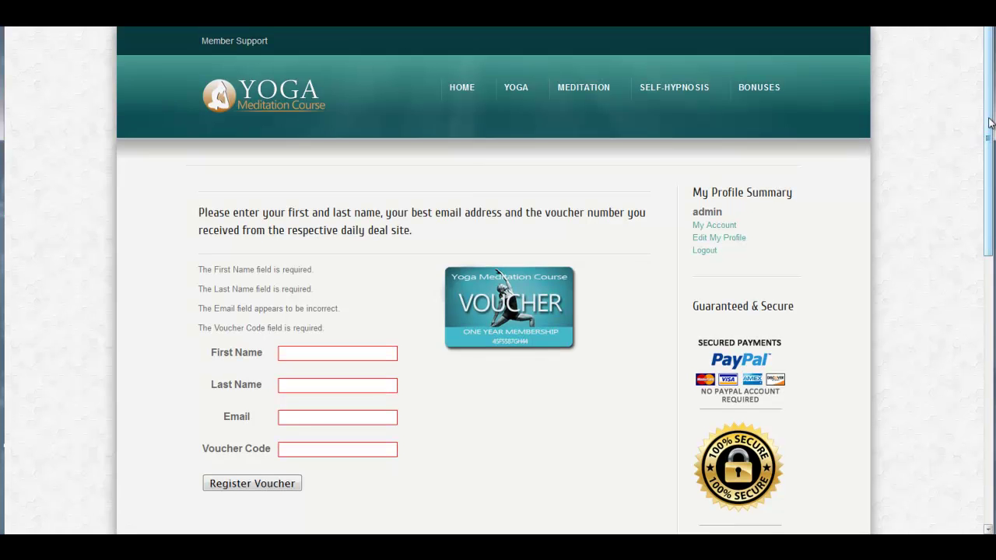
left_click_drag(986, 124, 992, 100)
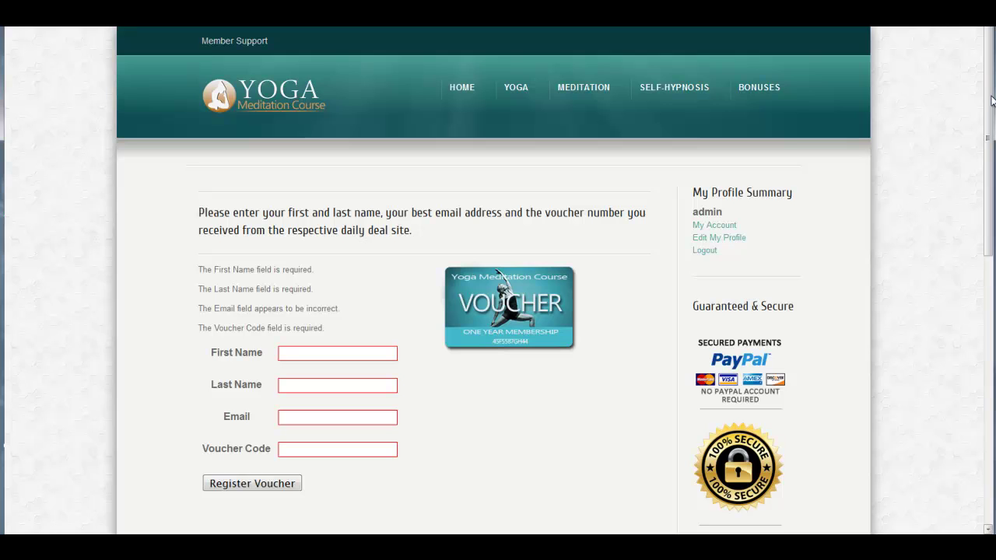
left_click_drag(991, 100, 992, 113)
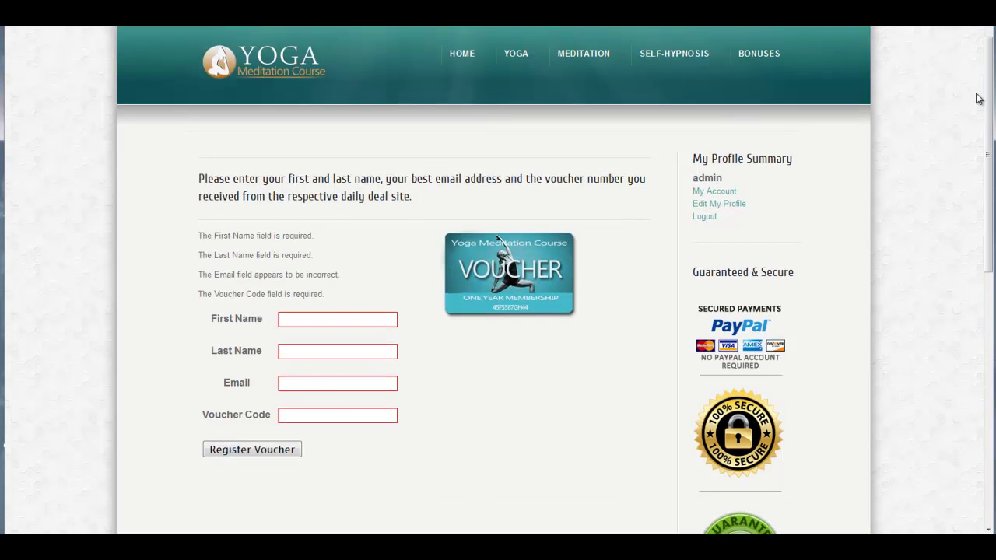
left_click_drag(988, 97, 988, 119)
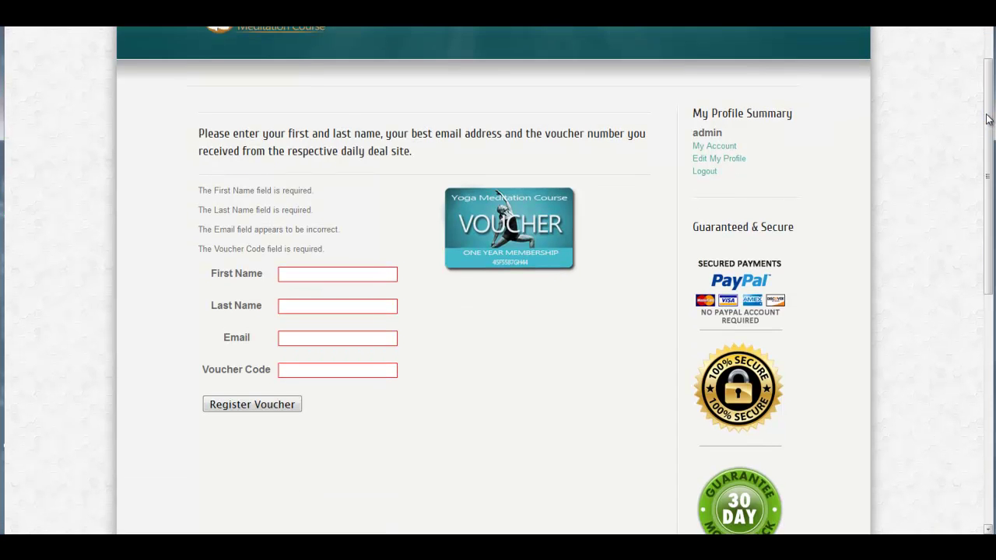
left_click_drag(988, 174, 988, 223)
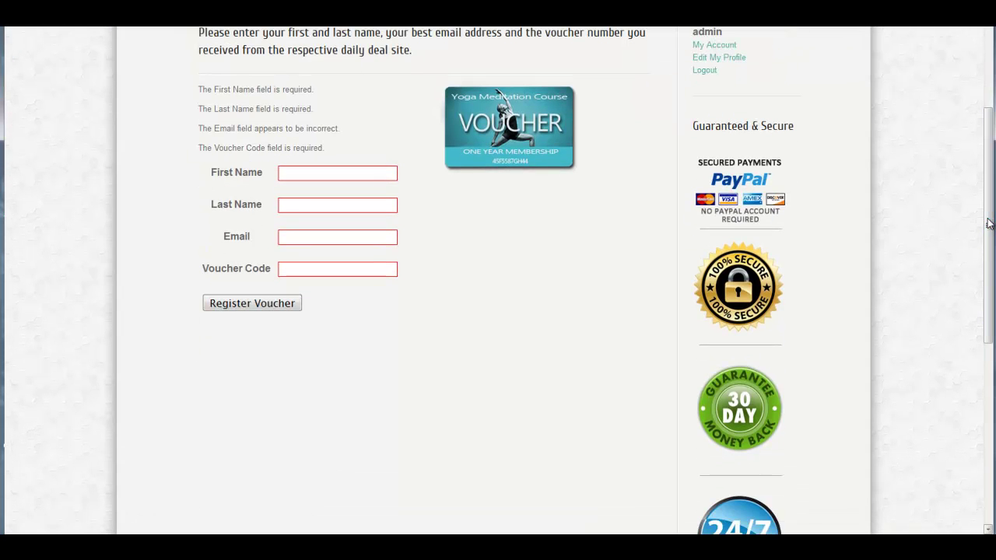